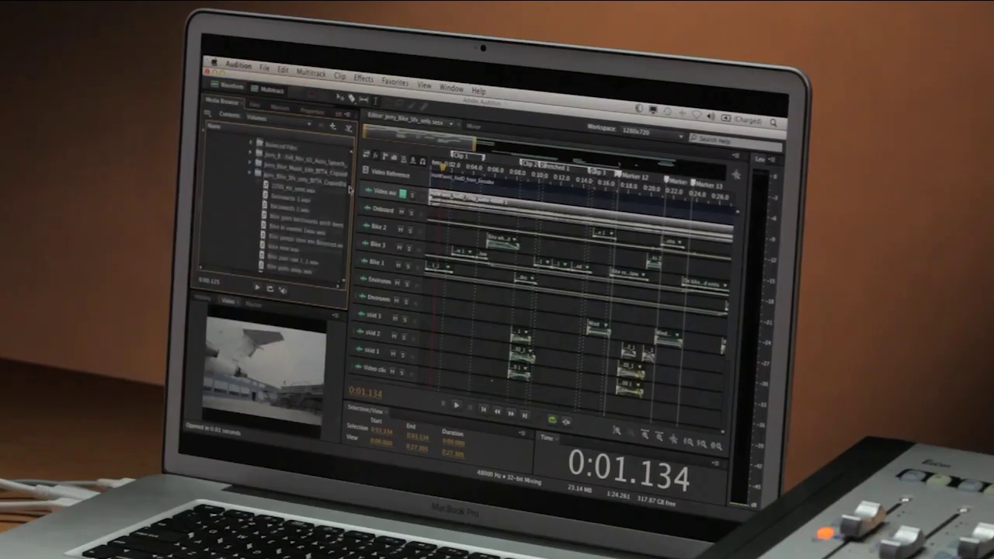
# - Scroll the Media Browser down to the .wav files, from 2200_Hz_tone.wav to Click.wav
pyautogui.scroll(-15, 350, 196)
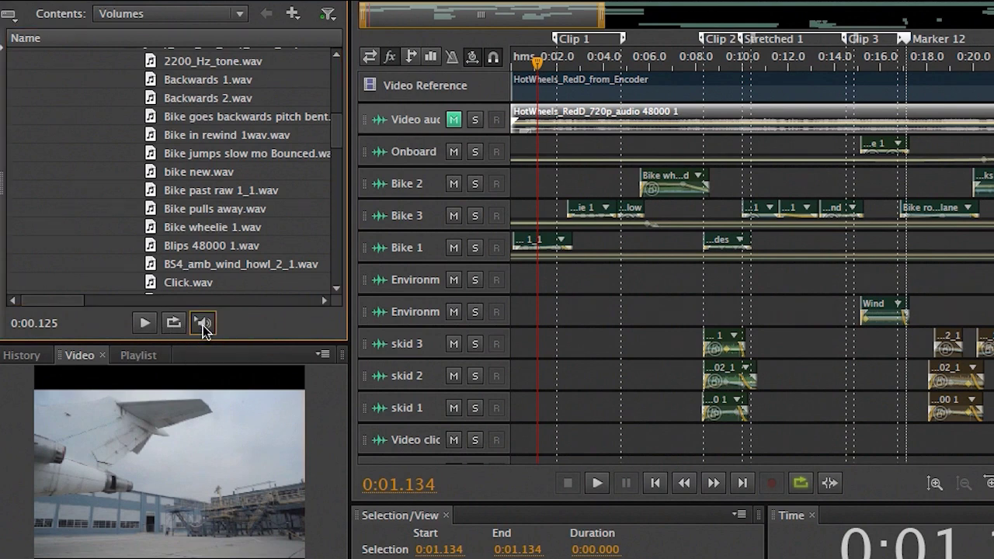
# - Turn on looped previews and audition 2200_Hz_tone, Backwards 1, Backwards 2 and the pitch-bent backwards bike
pyautogui.click(173, 322)
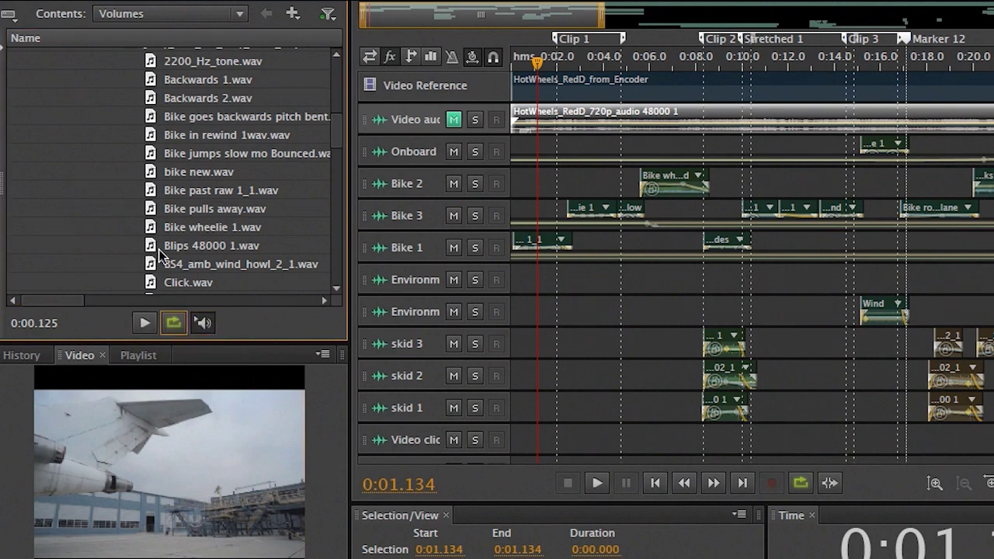
pyautogui.click(150, 66)
pyautogui.click(149, 80)
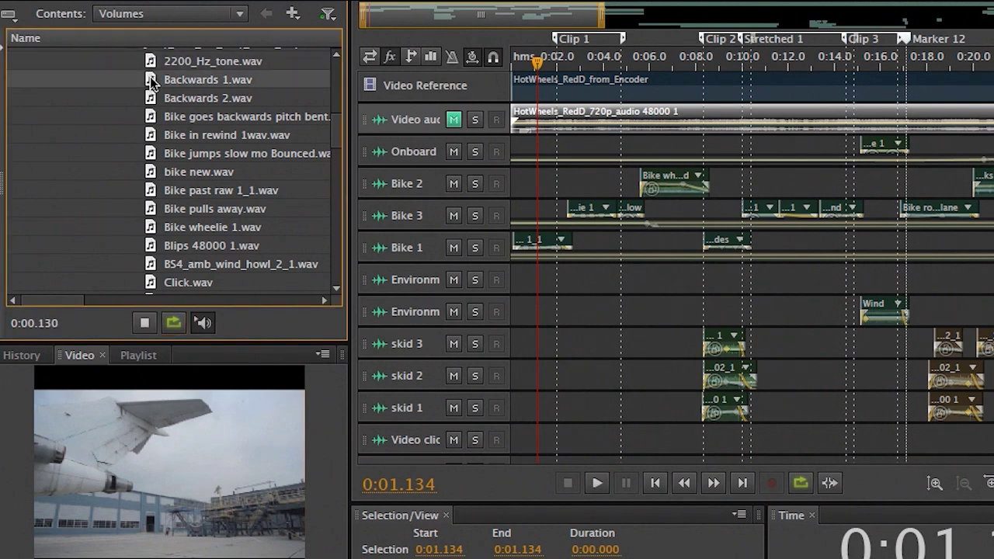
pyautogui.click(150, 97)
pyautogui.click(149, 115)
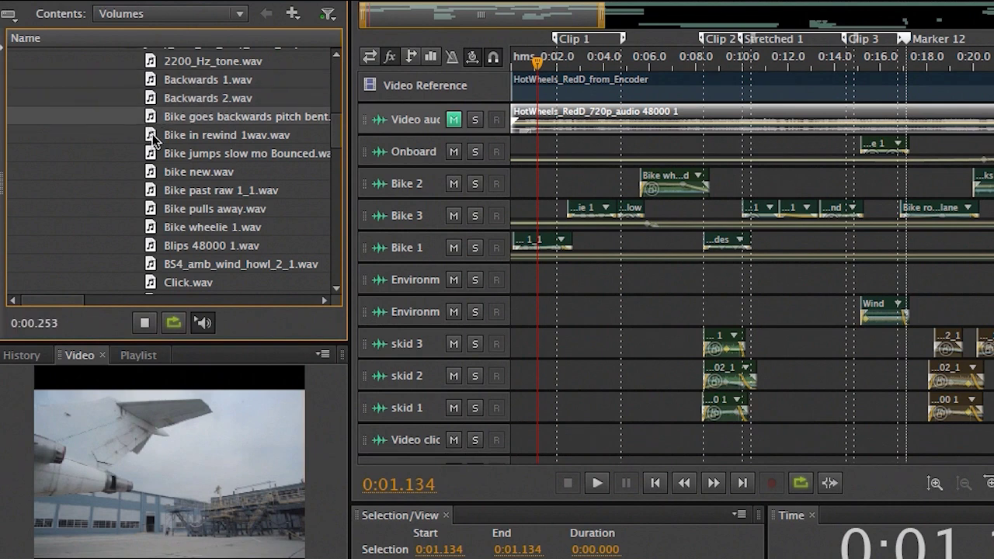
# - Preview the rewind, slow-motion jump, bike new, Bike past raw 1_1, Bike pulls away and Bike wheelie 1 sounds
pyautogui.click(153, 136)
pyautogui.click(150, 154)
pyautogui.click(150, 173)
pyautogui.click(149, 191)
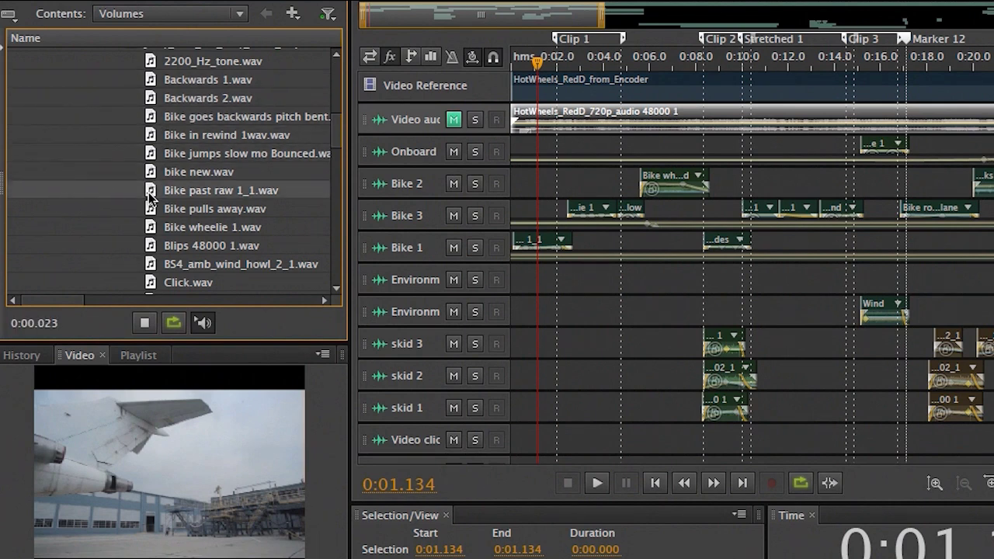
pyautogui.click(150, 209)
pyautogui.click(148, 225)
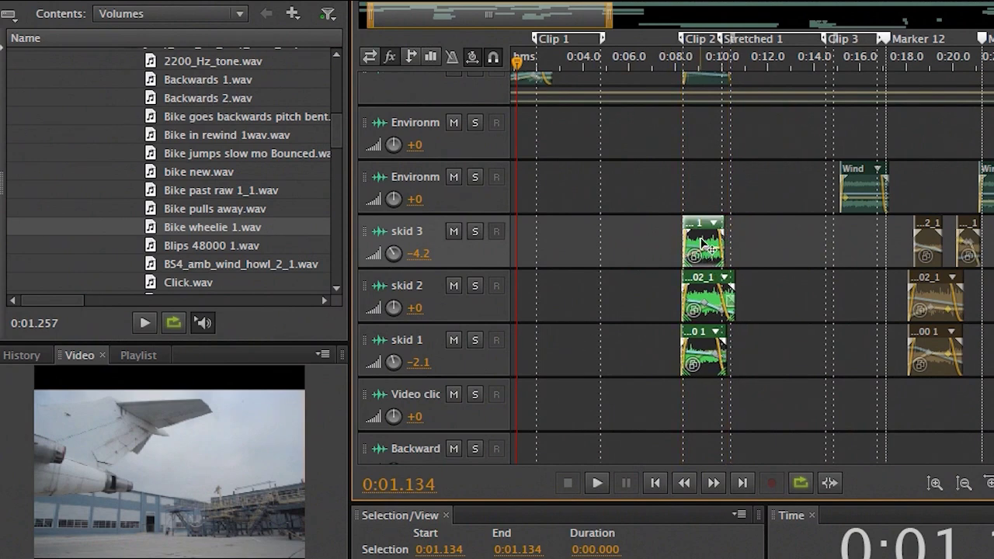
# - Ungroup the skid clips and select skid 3 (Tarmac_Standard_Dry_Roll_03) to view its properties
pyautogui.rightClick(697, 241)
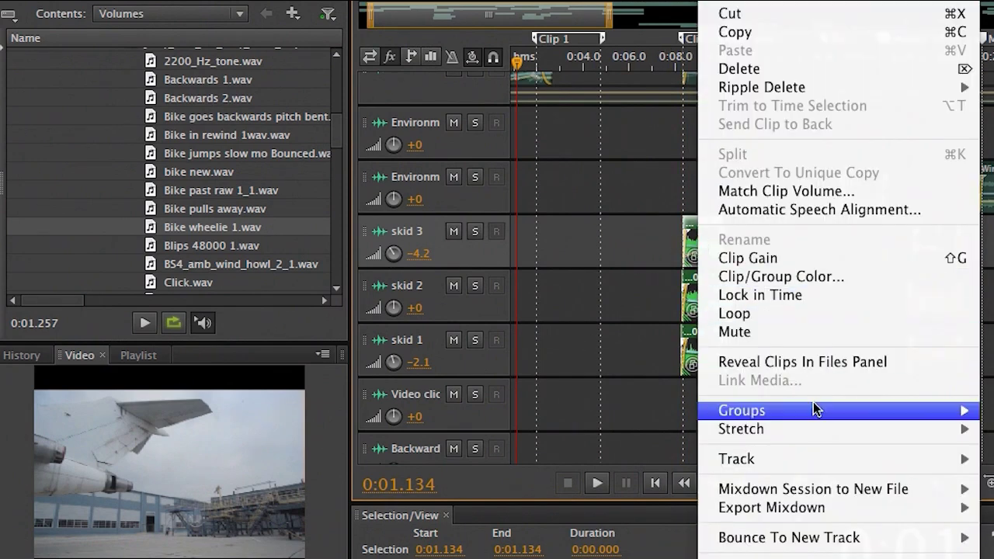
pyautogui.moveTo(809, 408)
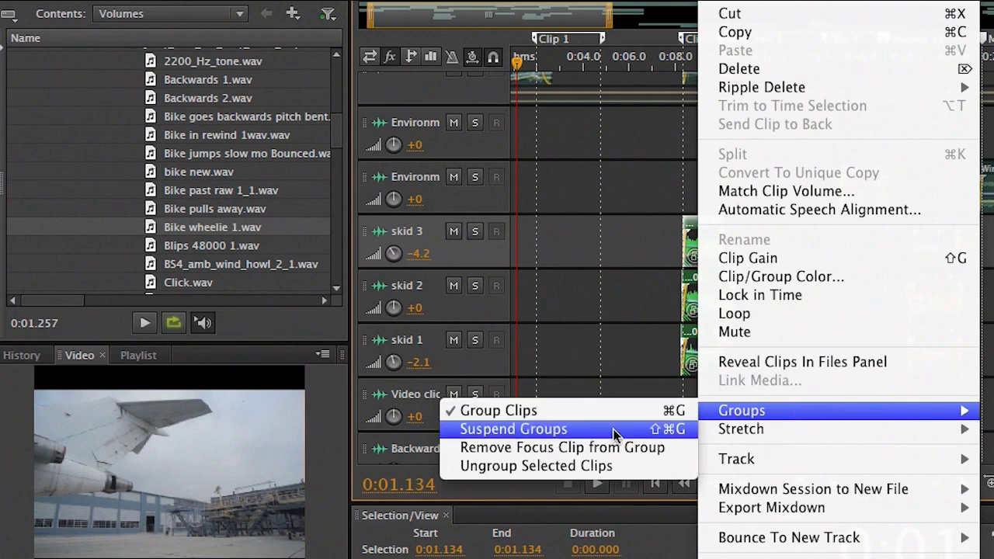
pyautogui.click(653, 466)
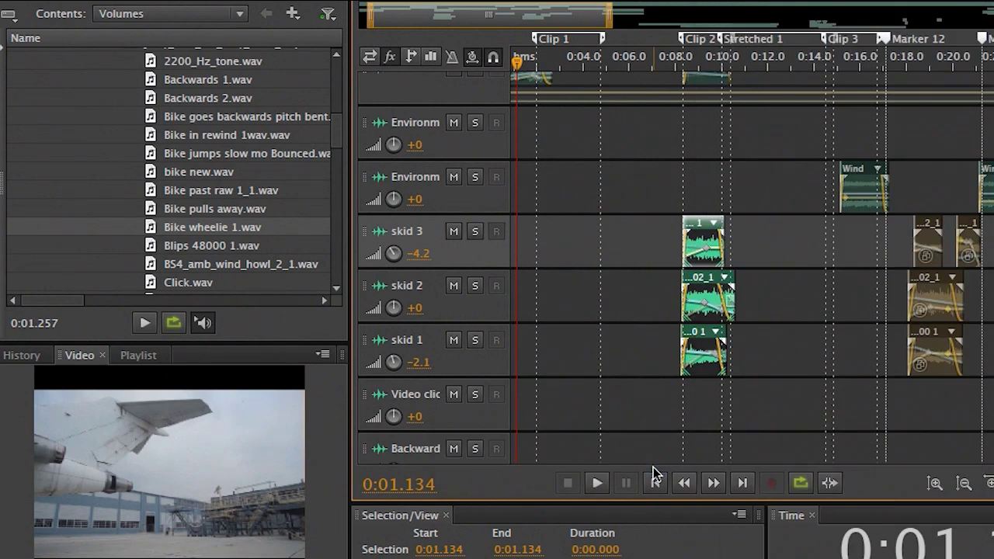
pyautogui.click(659, 262)
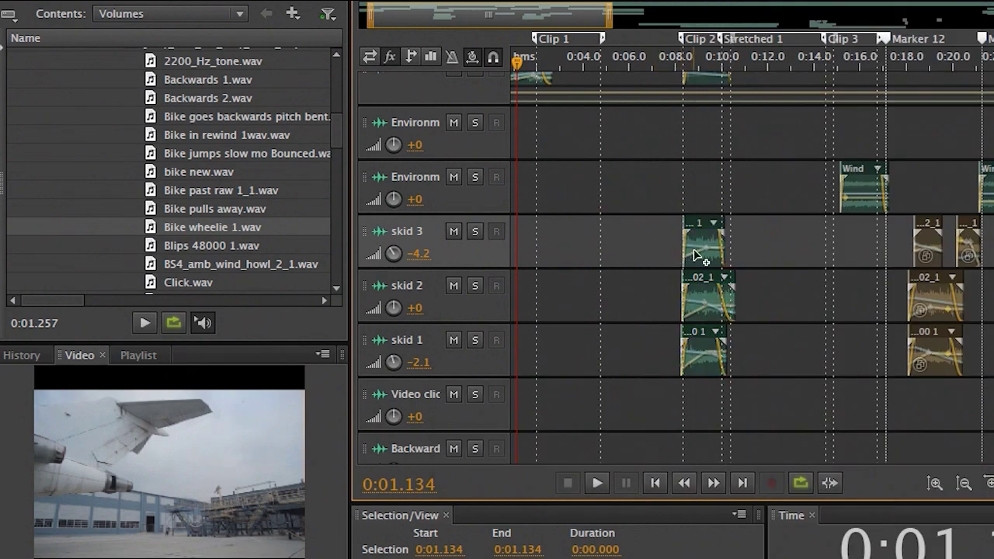
pyautogui.click(696, 255)
# - Select the skid 1, 2 and 3 clips and group them as Group 13
pyautogui.click(258, 11)
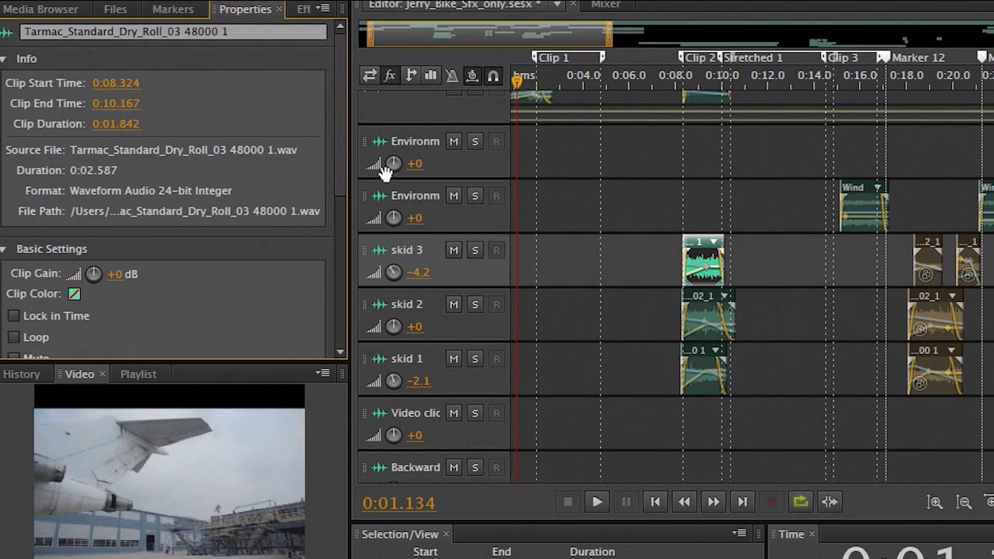
pyautogui.moveTo(337, 100); pyautogui.dragTo(346, 47)
pyautogui.moveTo(653, 192); pyautogui.dragTo(745, 410)
pyautogui.rightClick(694, 256)
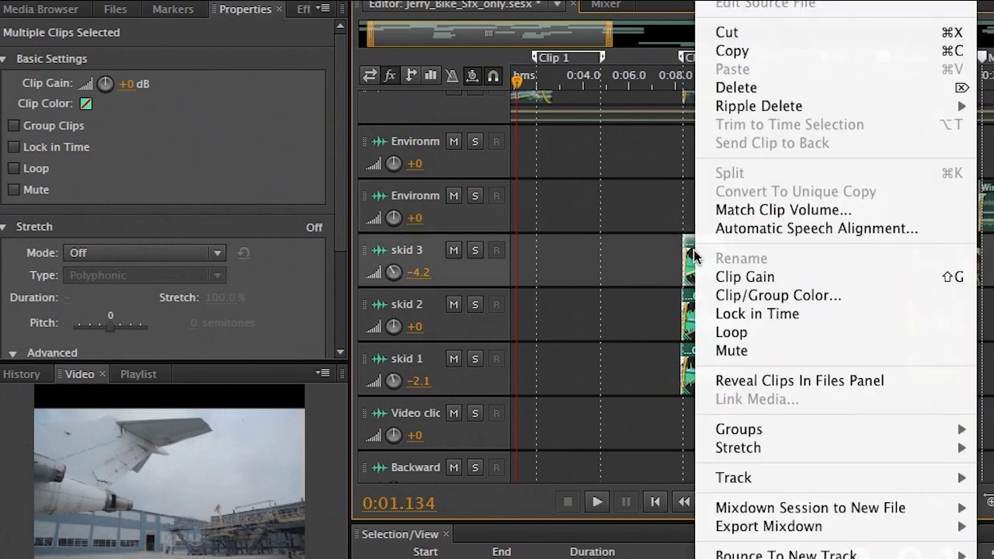
pyautogui.moveTo(775, 425)
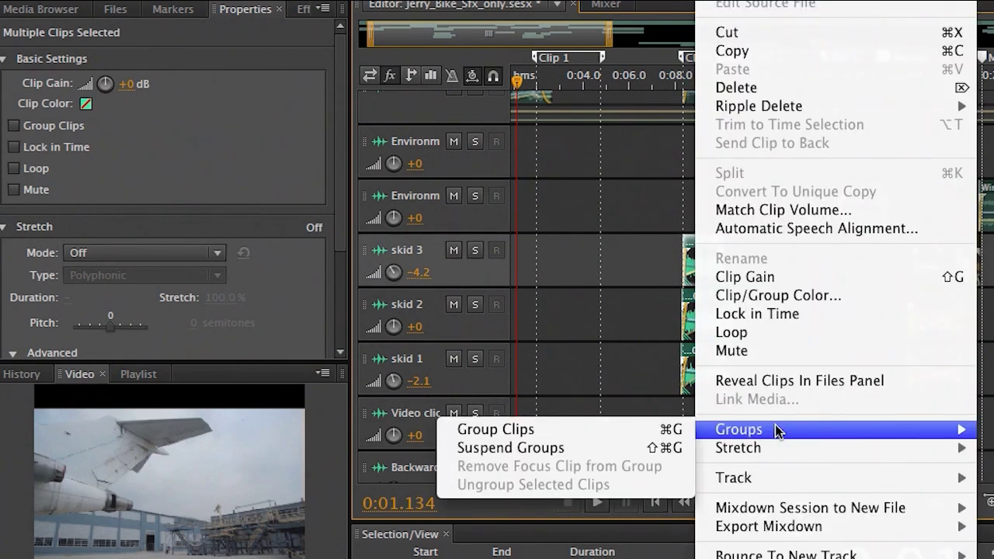
pyautogui.click(514, 436)
pyautogui.click(14, 128)
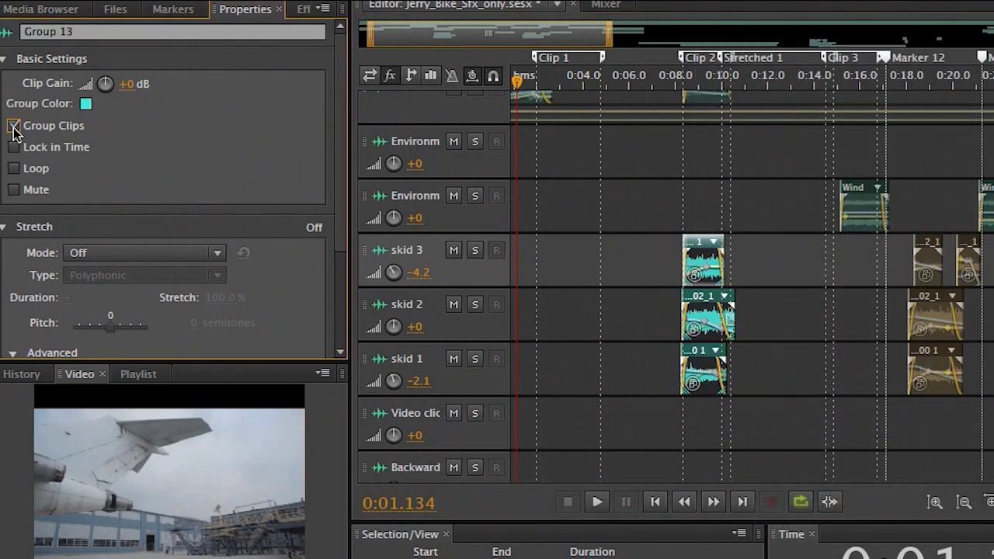
# - Set Group 13's colour to pink
pyautogui.click(85, 105)
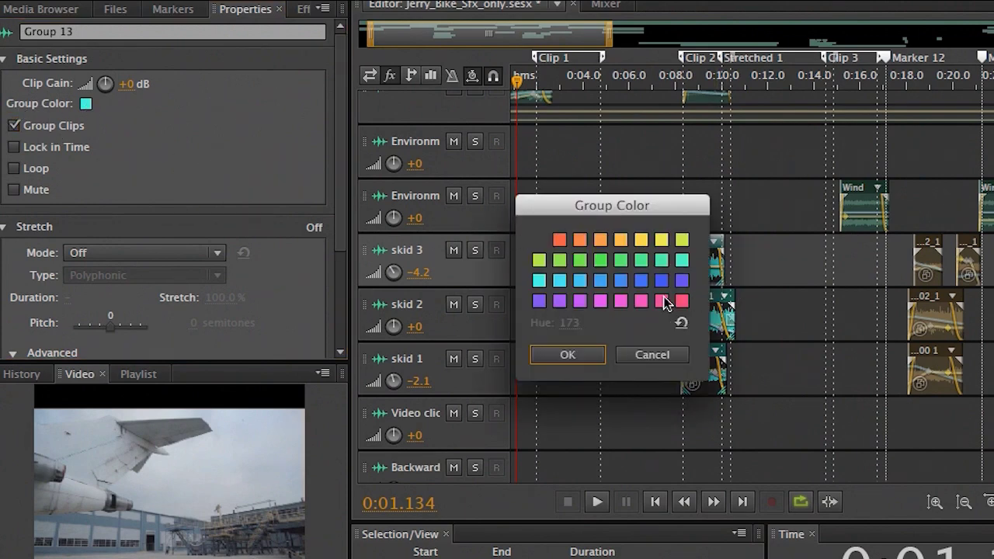
pyautogui.click(662, 301)
pyautogui.click(570, 354)
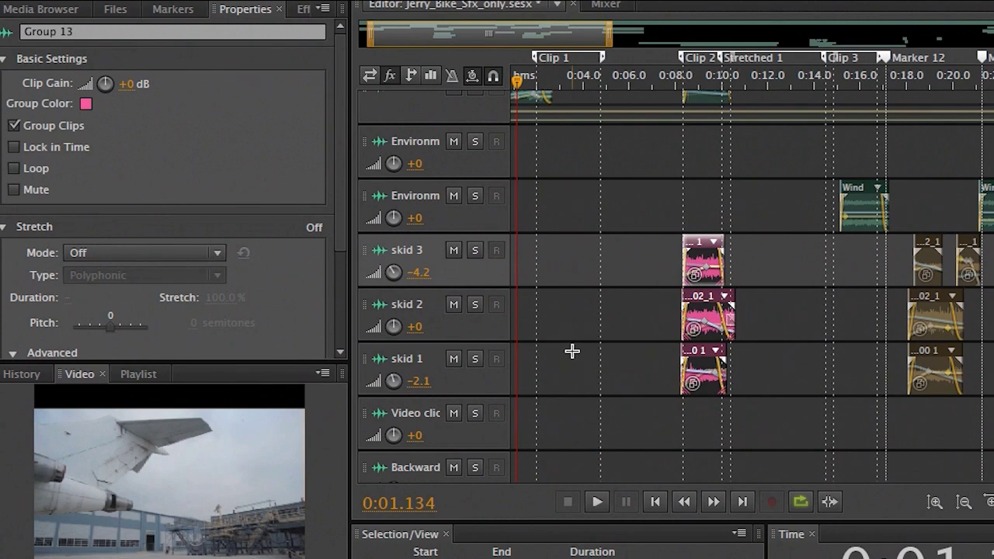
pyautogui.moveTo(721, 244); pyautogui.dragTo(849, 273)
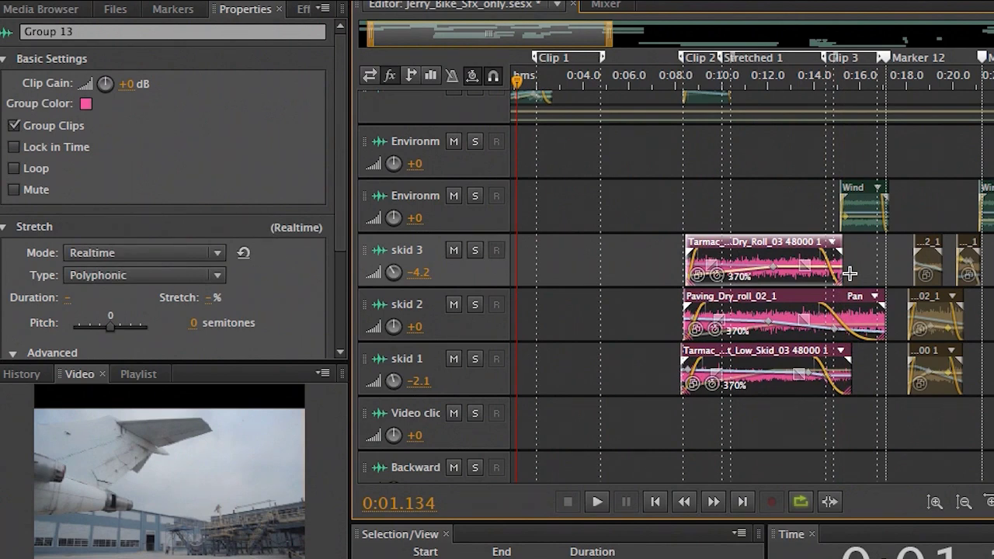
pyautogui.hotkey('ctrl', 'z')
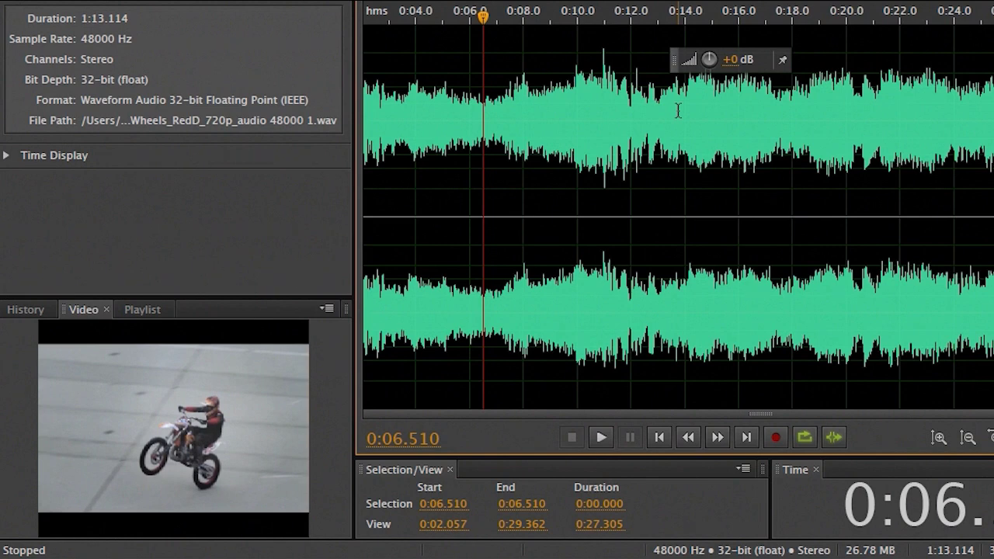
# - Play the HotWheels_RedD_720p_audio from 0:06.510 and stop at 0:11.904
pyautogui.press('space')
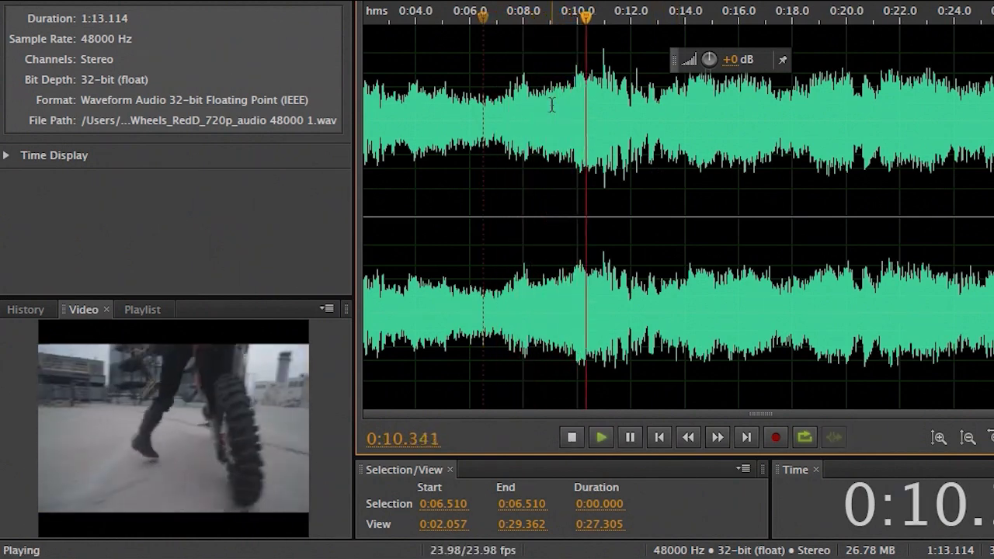
pyautogui.press('space')
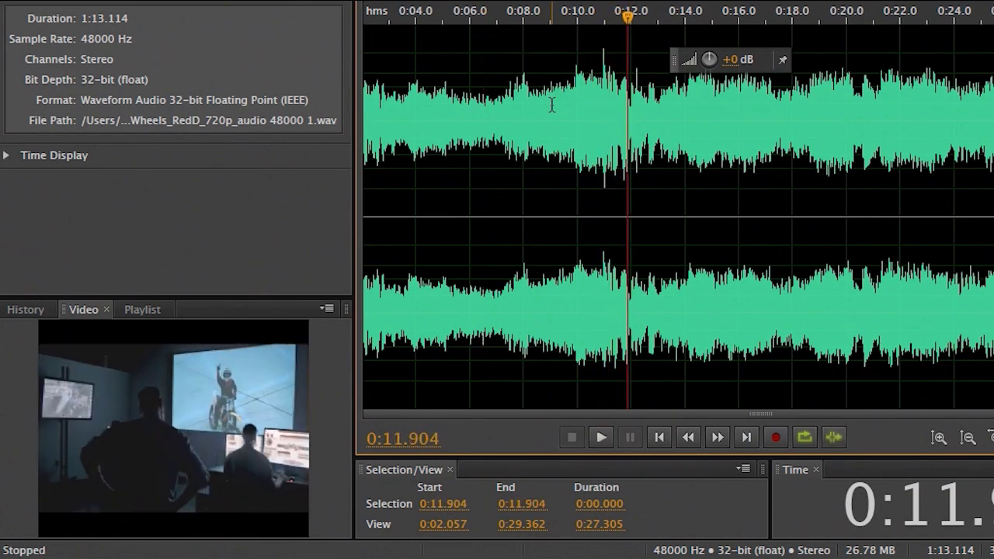
# - Select 0:09.054 onward, trim the selection's end to 0:11.155 (2.100 s) and loop-play it
pyautogui.moveTo(551, 103); pyautogui.dragTo(613, 133)
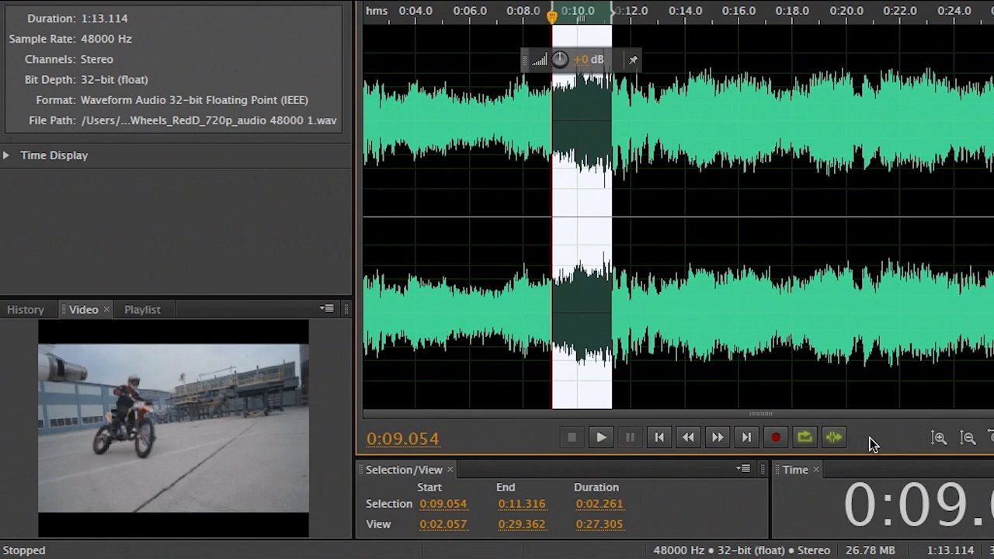
pyautogui.click(600, 437)
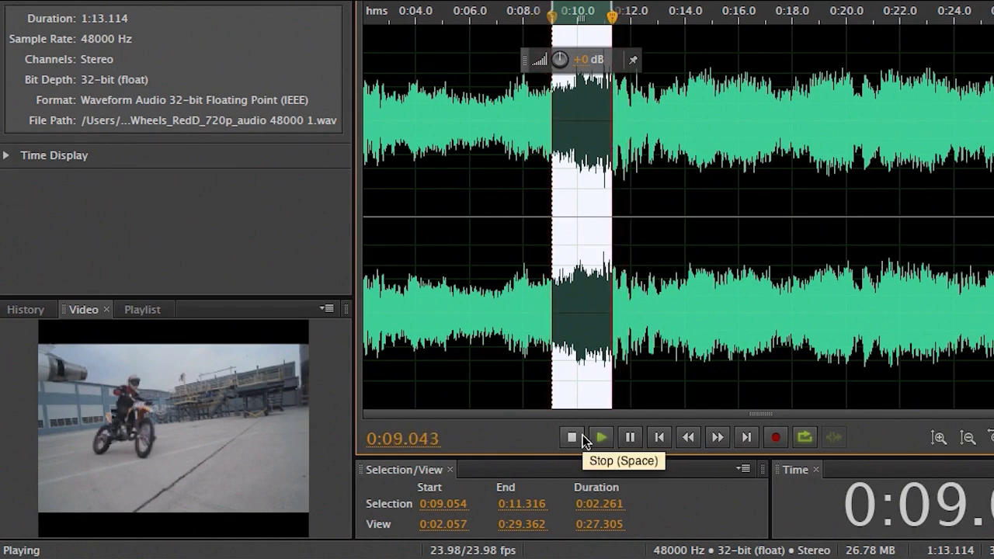
pyautogui.click(582, 437)
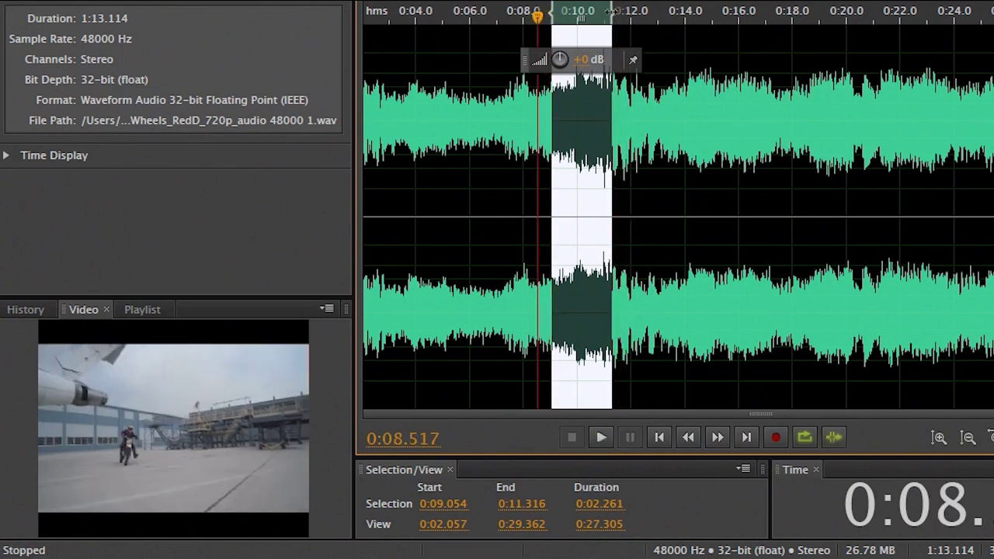
pyautogui.moveTo(610, 10); pyautogui.dragTo(606, 11)
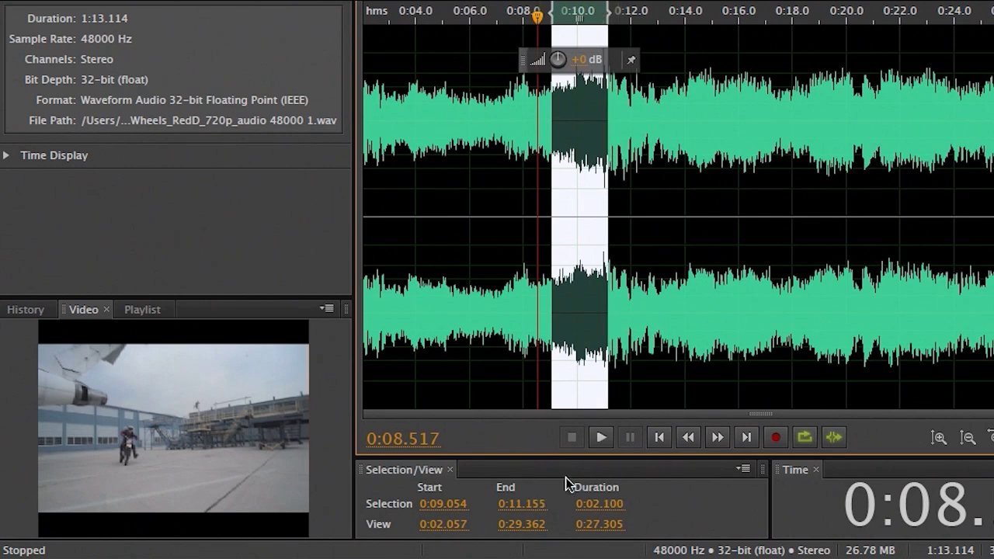
pyautogui.click(598, 437)
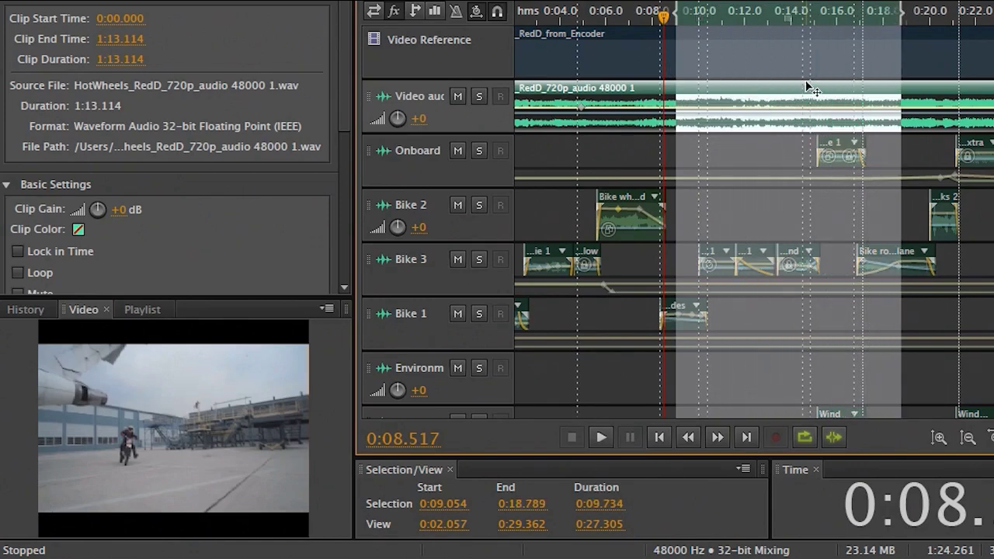
# - Bring up the editing commands for the Video audio clip
pyautogui.rightClick(770, 100)
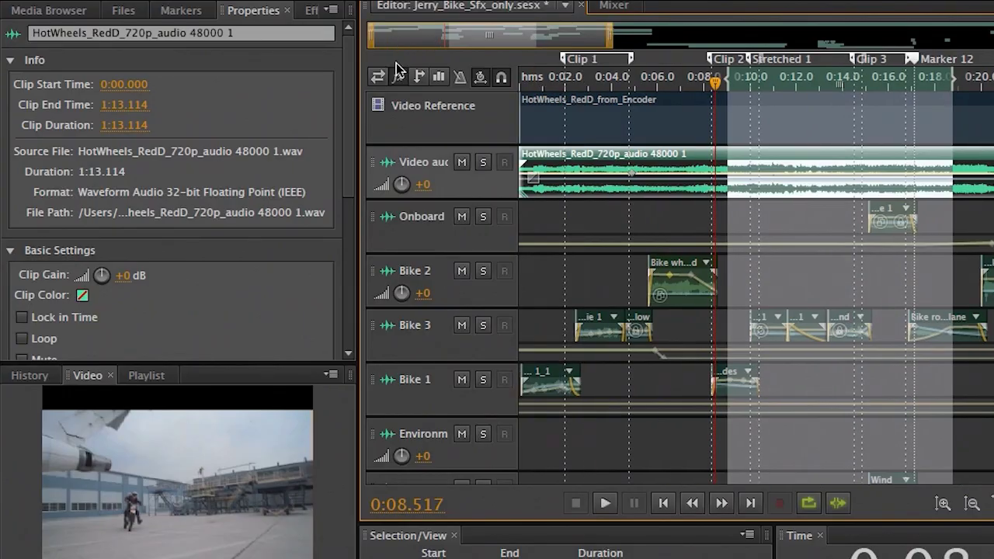
# - Trim the Bike 1 clip Bike past raw 1_1 to start at 0:00.000, about 2 seconds long
pyautogui.click(533, 385)
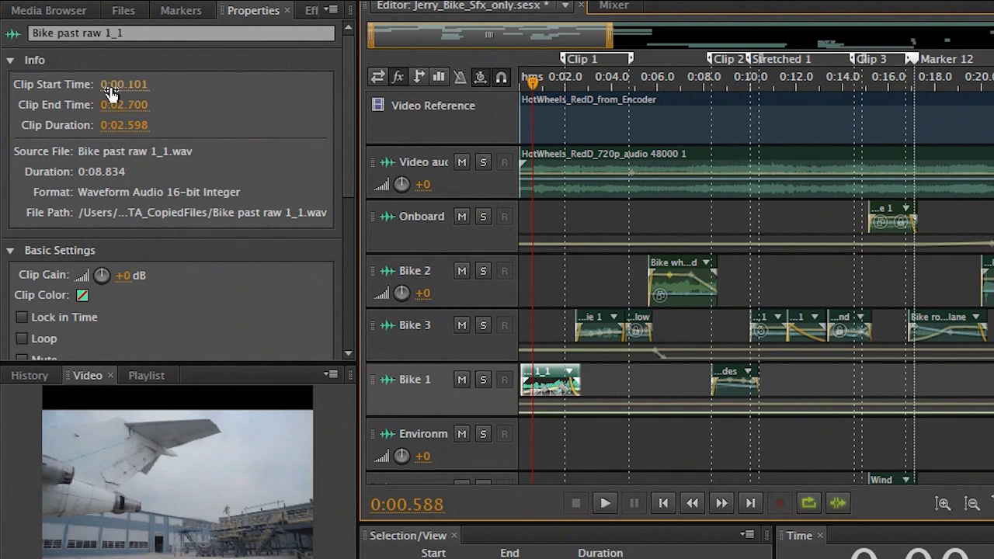
pyautogui.moveTo(112, 92); pyautogui.dragTo(31, 91)
pyautogui.moveTo(105, 126); pyautogui.dragTo(147, 125)
# - Colour the Bike past raw 1_1 clip blue (Hue 231)
pyautogui.moveTo(352, 146); pyautogui.dragTo(352, 220)
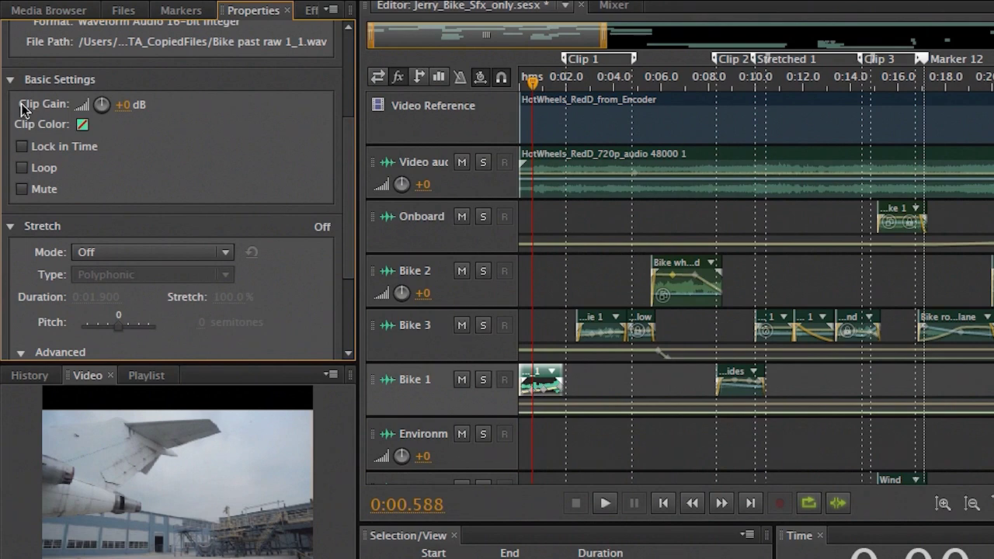
pyautogui.click(82, 124)
pyautogui.click(648, 283)
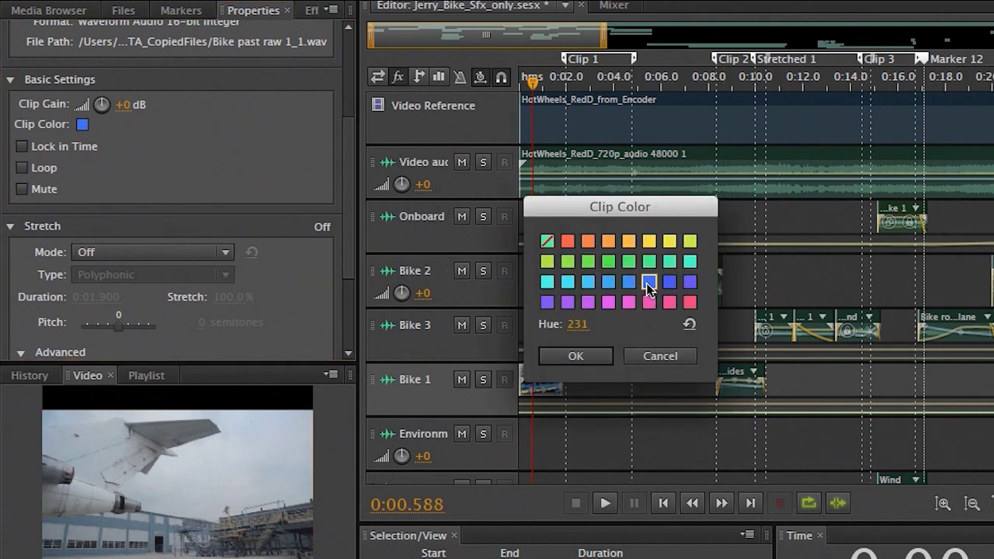
pyautogui.click(575, 356)
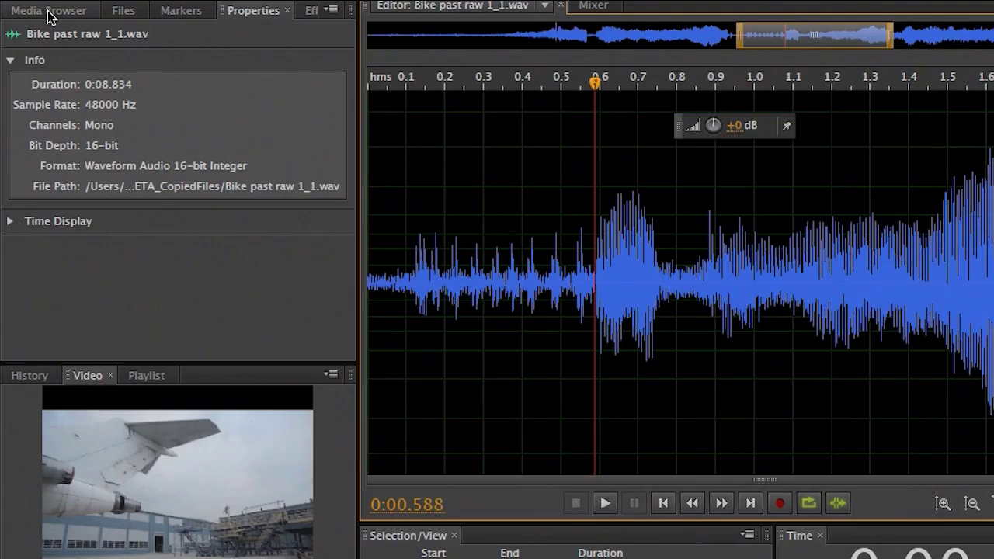
# - Open Red Stunt Music Mixdown.wav from the Files panel in the waveform editor
pyautogui.click(122, 11)
pyautogui.scroll(-5, 133, 265)
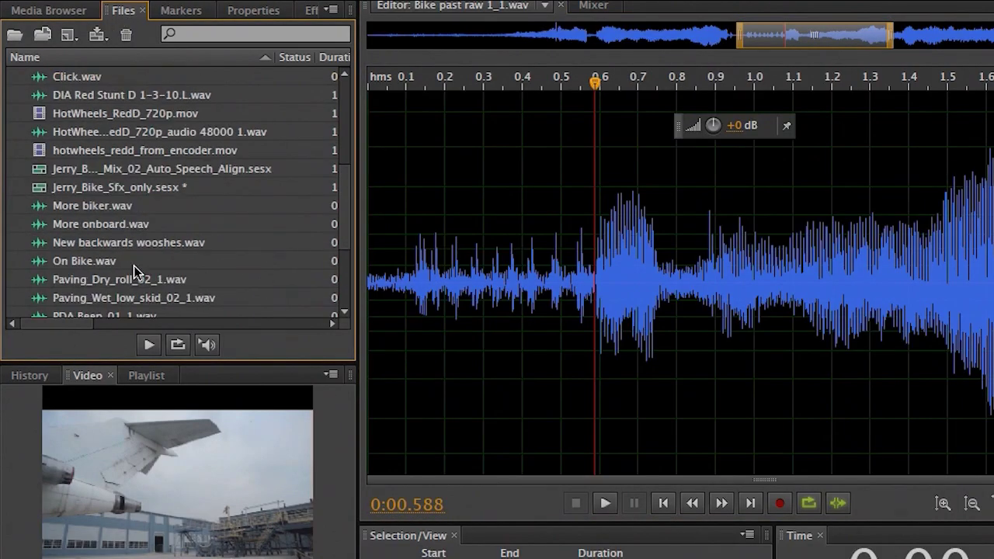
pyautogui.doubleClick(65, 199)
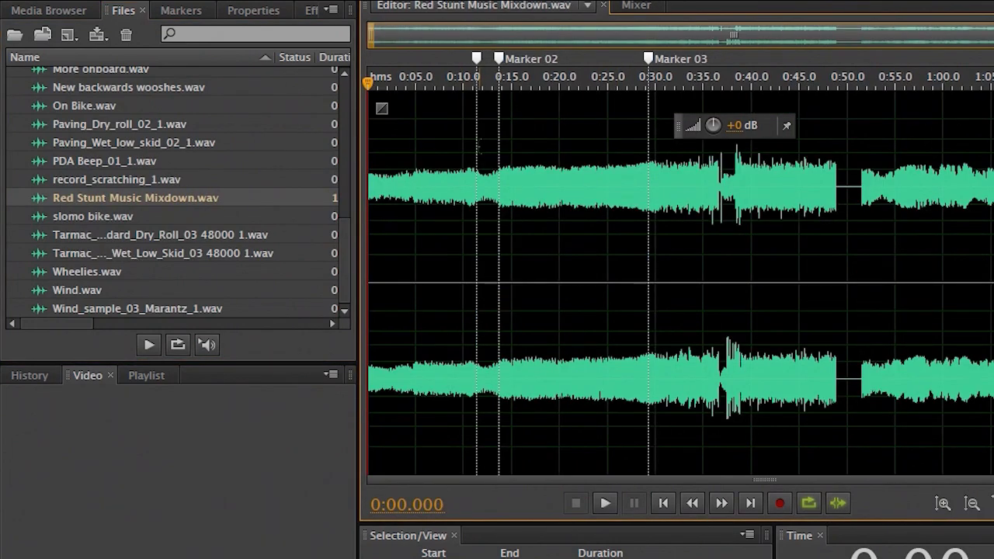
# - Add range markers Marker 04 (0:16.595–0:26.917) and Marker 05 (0:39.767–0:49.887), then select both
pyautogui.click(188, 11)
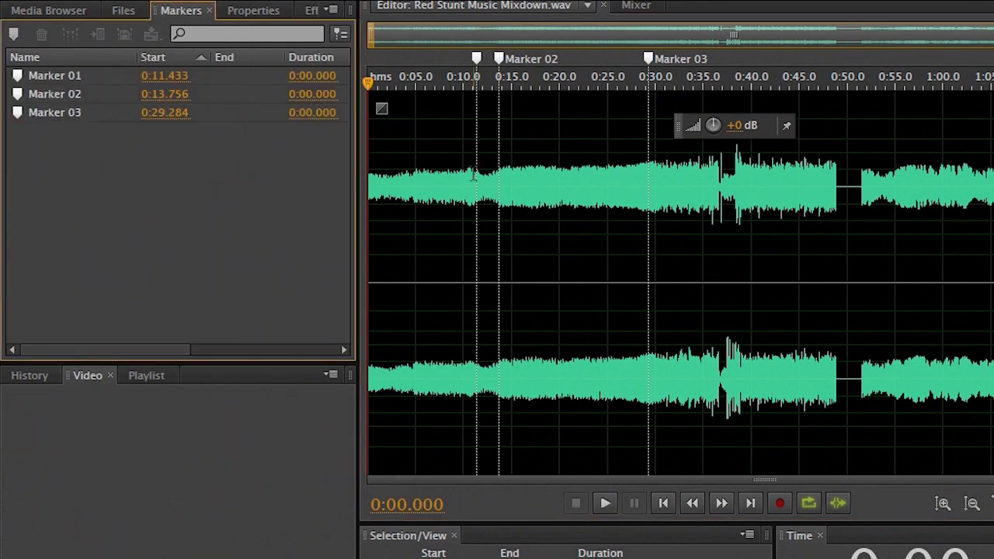
pyautogui.moveTo(527, 122); pyautogui.dragTo(626, 128)
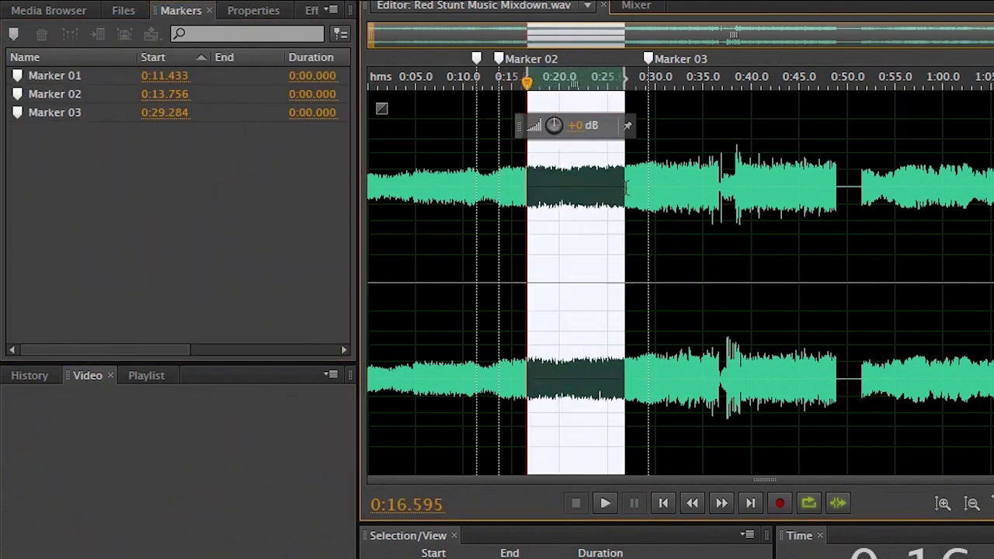
pyautogui.click(13, 35)
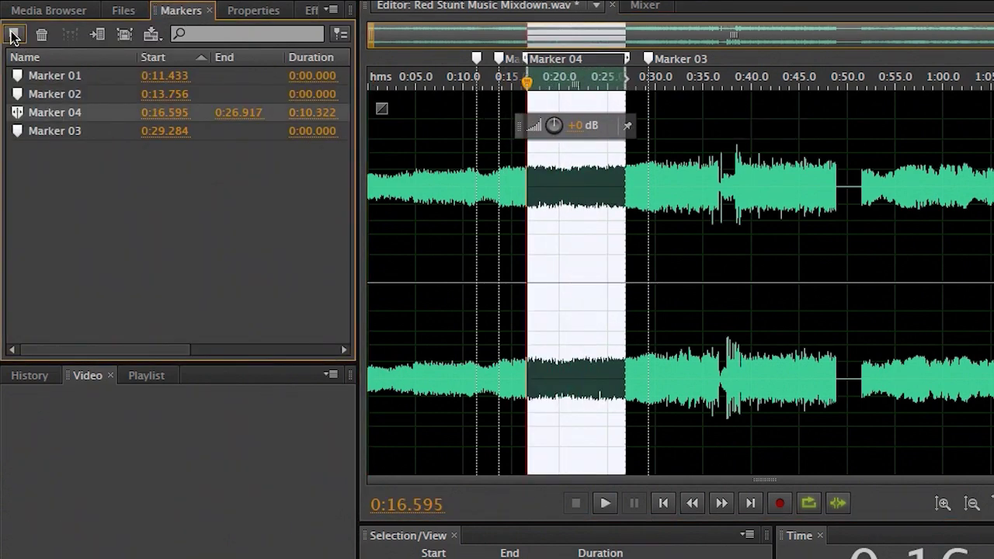
pyautogui.moveTo(749, 189); pyautogui.dragTo(845, 190)
pyautogui.click(15, 36)
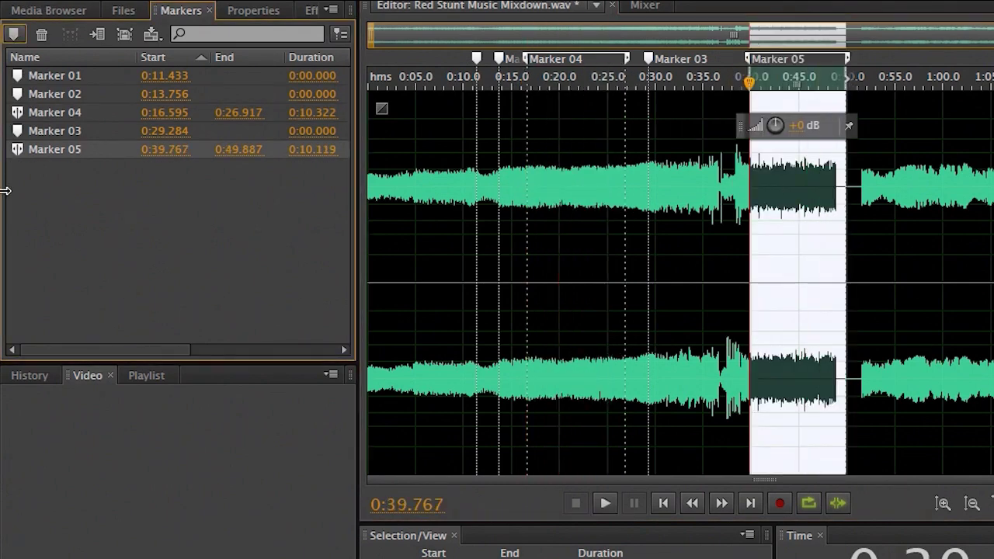
pyautogui.click(51, 112)
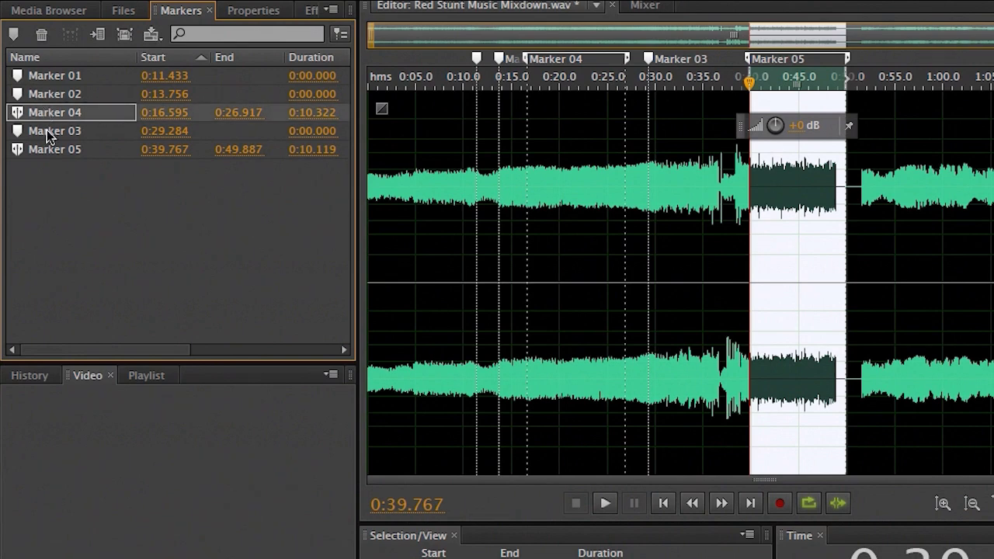
pyautogui.keyDown('ctrl'); pyautogui.click(51, 153); pyautogui.keyUp('ctrl')
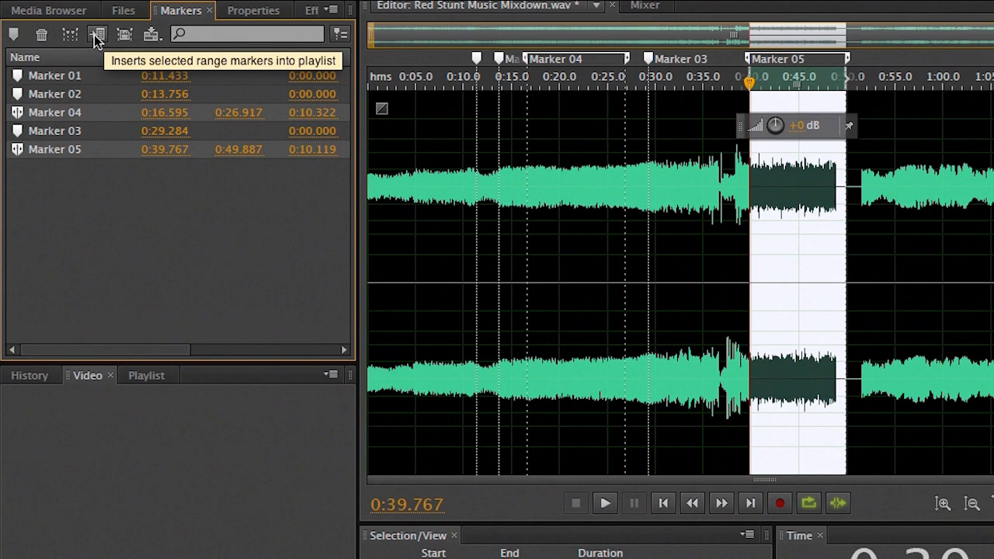
# - Insert the selected Marker 04 and Marker 05 into the playlist, then deselect the entries
pyautogui.click(137, 373)
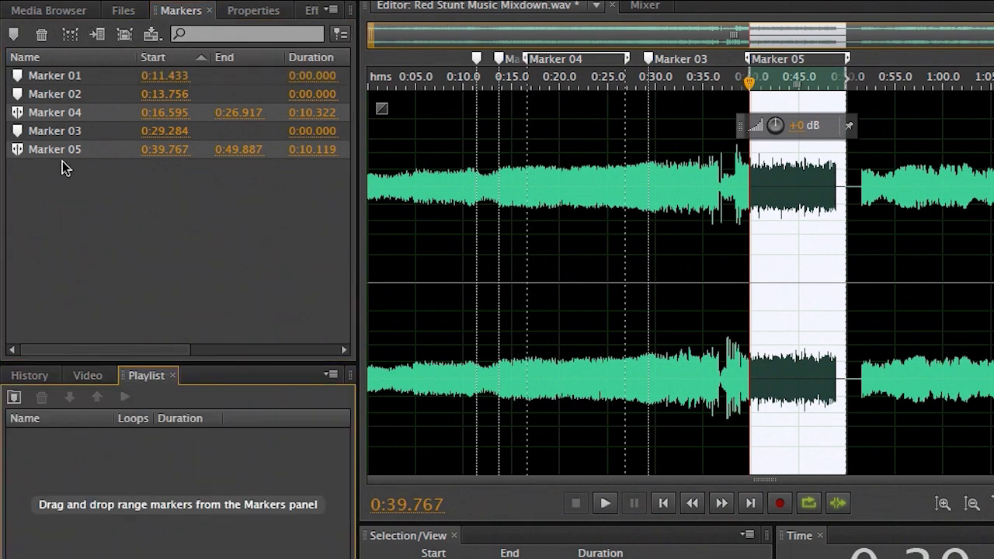
pyautogui.click(97, 34)
pyautogui.click(68, 495)
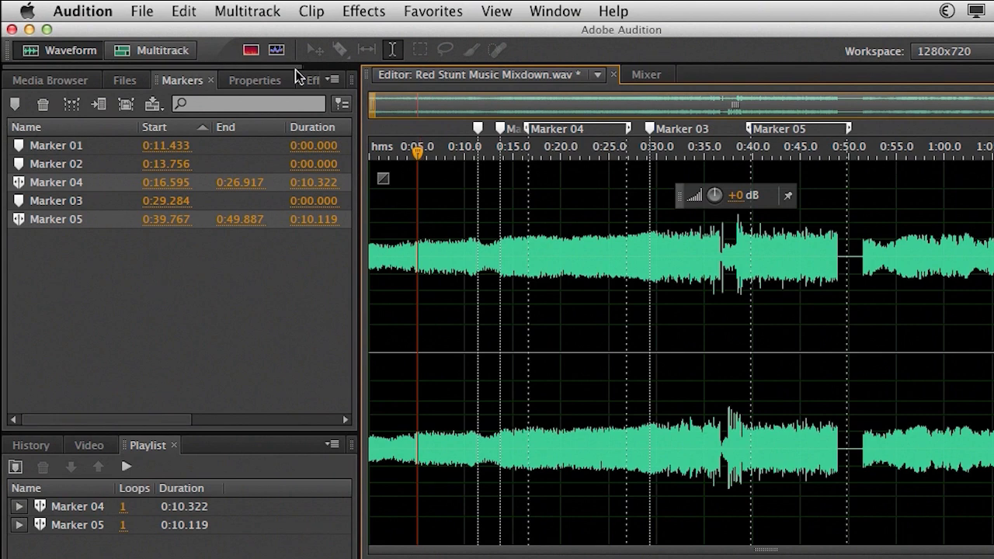
# - Export the file as Red Stunt Music Mixdown_01.wav and show the available output formats
pyautogui.click(144, 11)
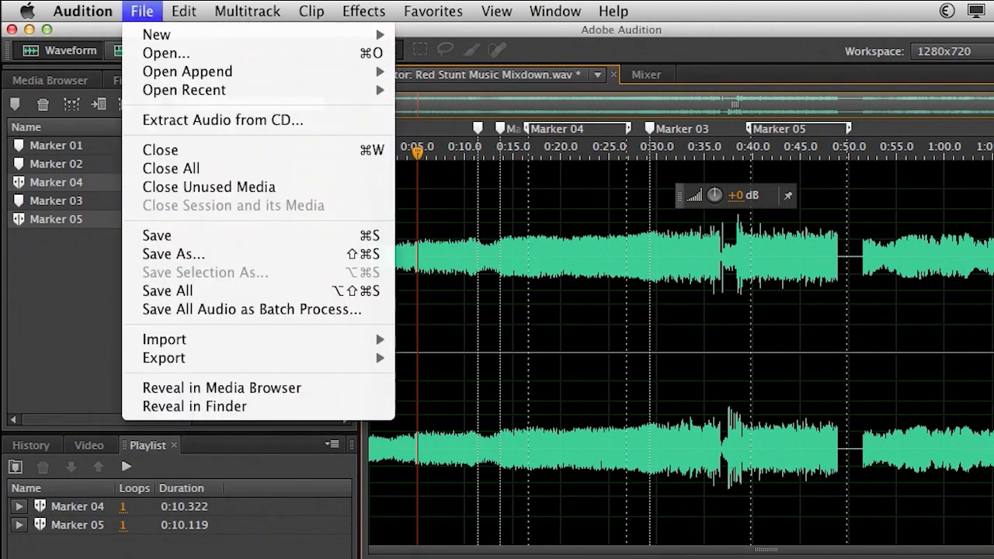
pyautogui.moveTo(186, 359)
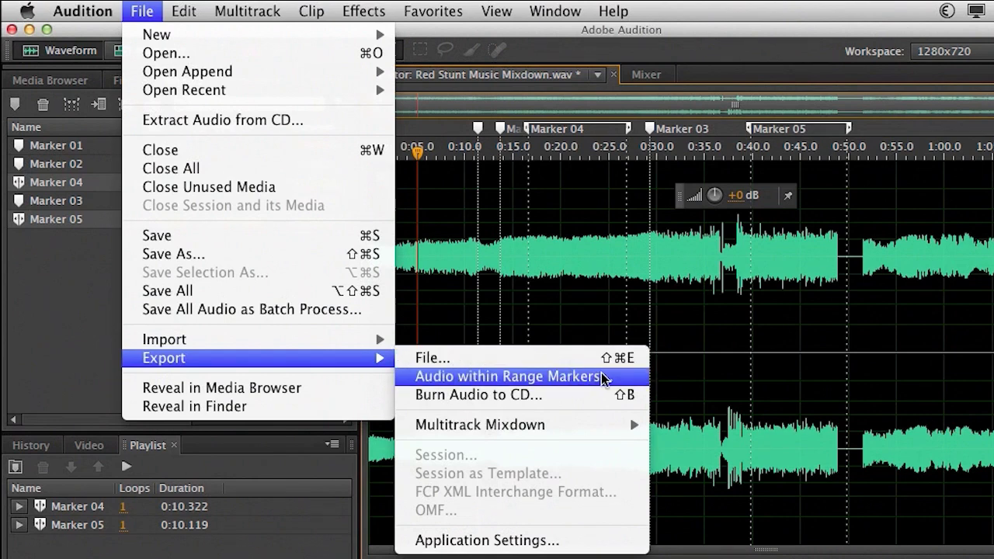
pyautogui.click(512, 358)
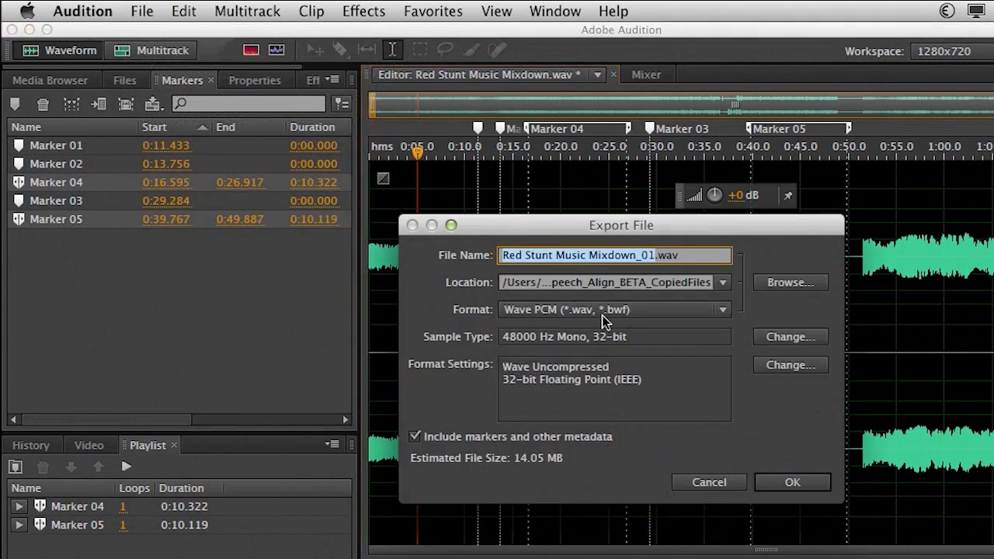
pyautogui.click(667, 308)
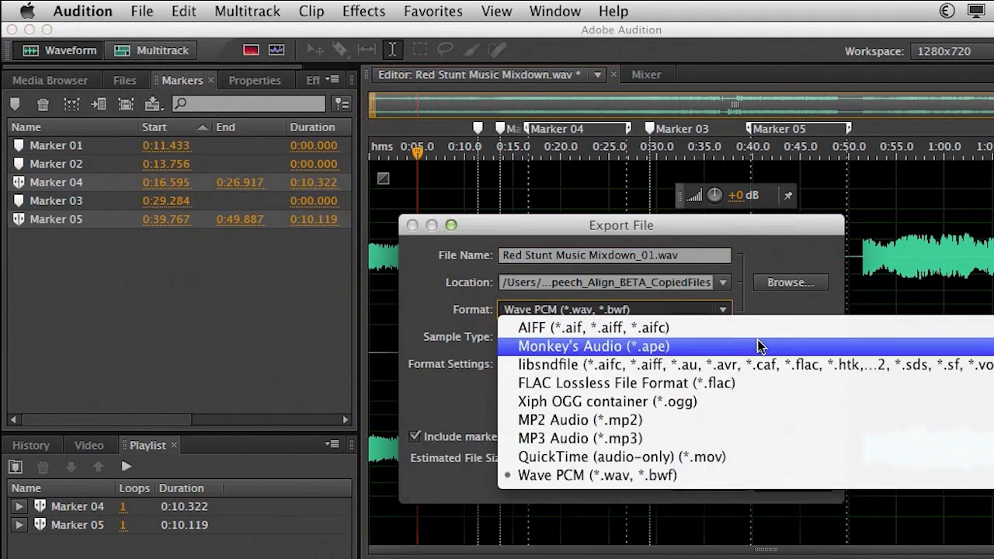